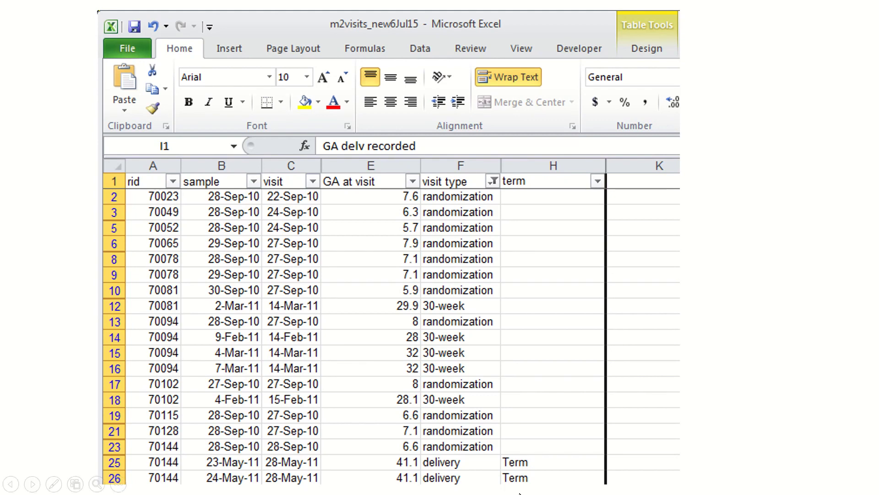
- End the PowerPoint slideshow and return to editing slide 2 with the Excel screenshot
key(Escape)
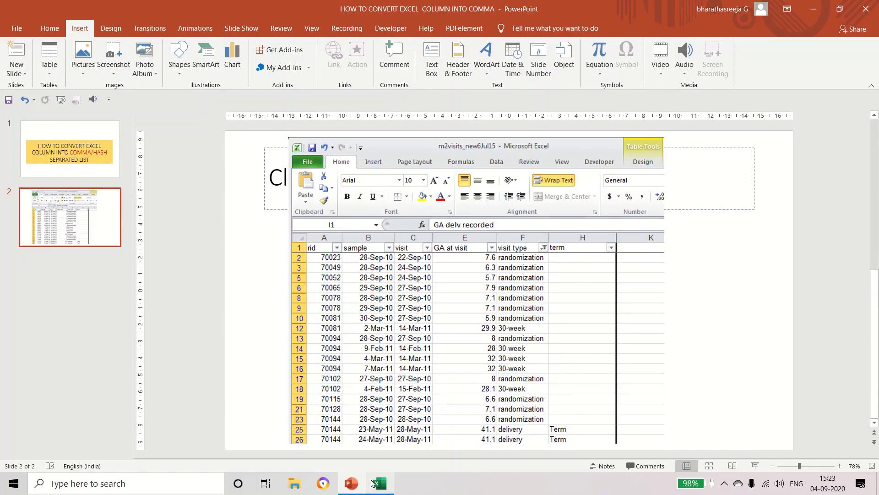
- Copy the 50 mail IDs in B5:B54 of the TRIAL workbook's SAMPLE MAIL ID sheet
click(380, 483)
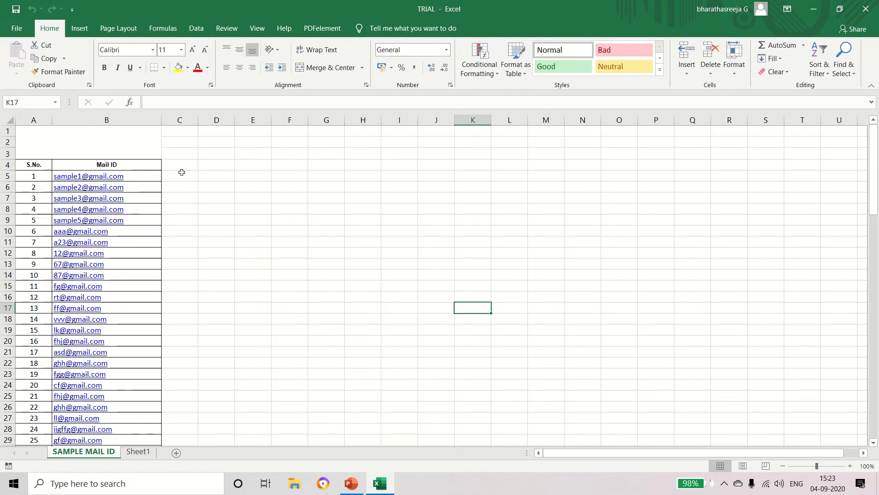
scroll(188, 231, down, 7)
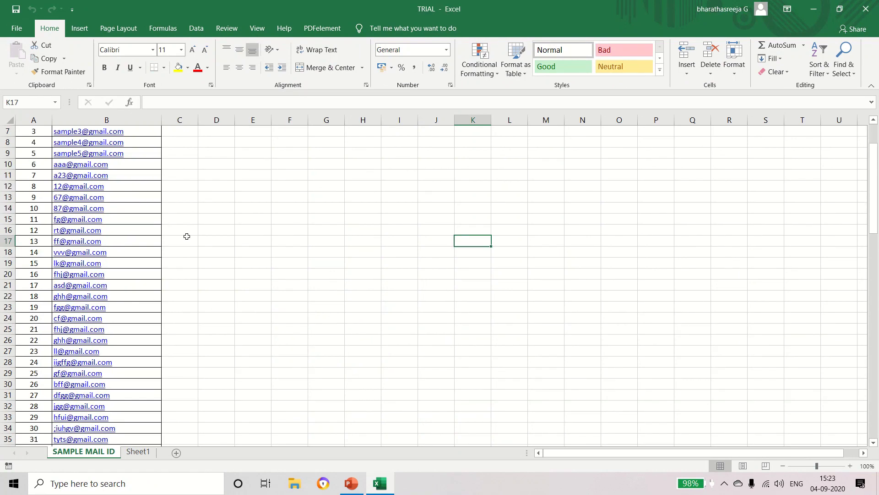
scroll(195, 349, down, 5)
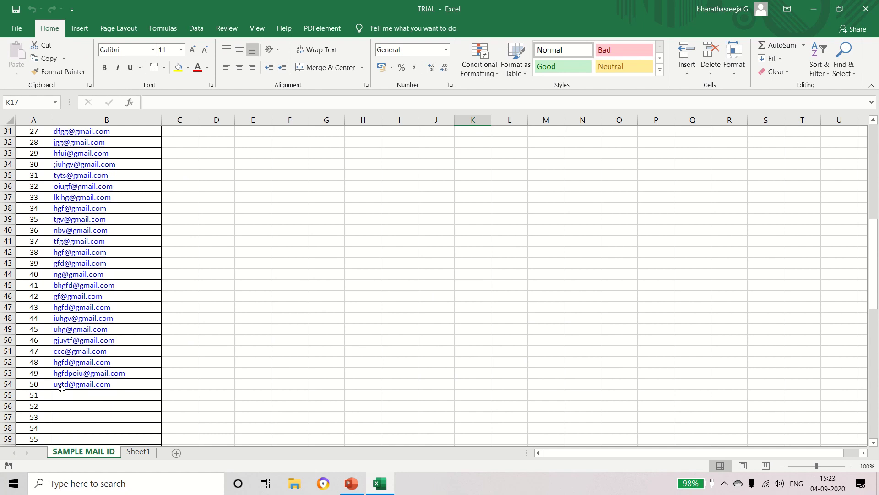
scroll(176, 394, up, 6)
scroll(200, 331, up, 6)
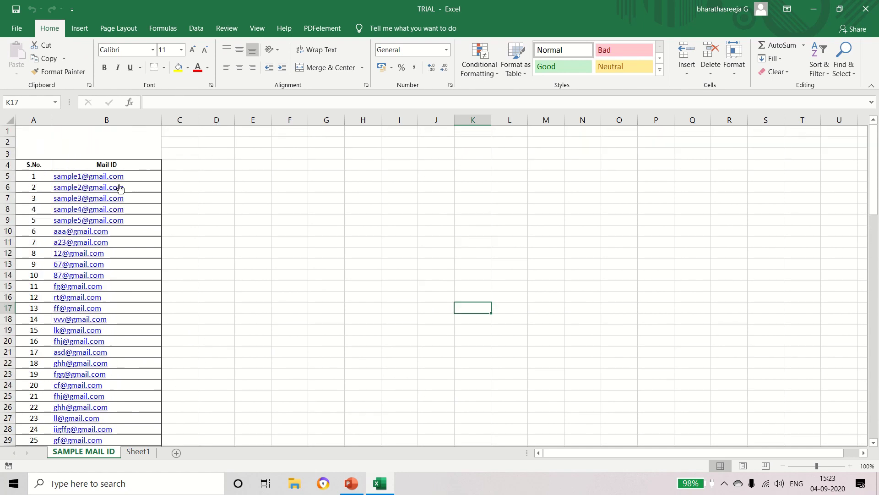
drag(136, 176, 142, 355)
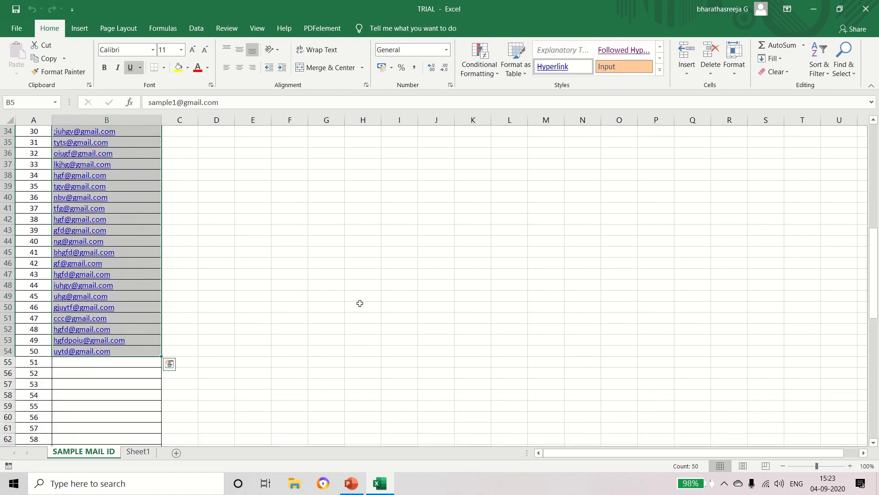
right_click(124, 210)
click(151, 217)
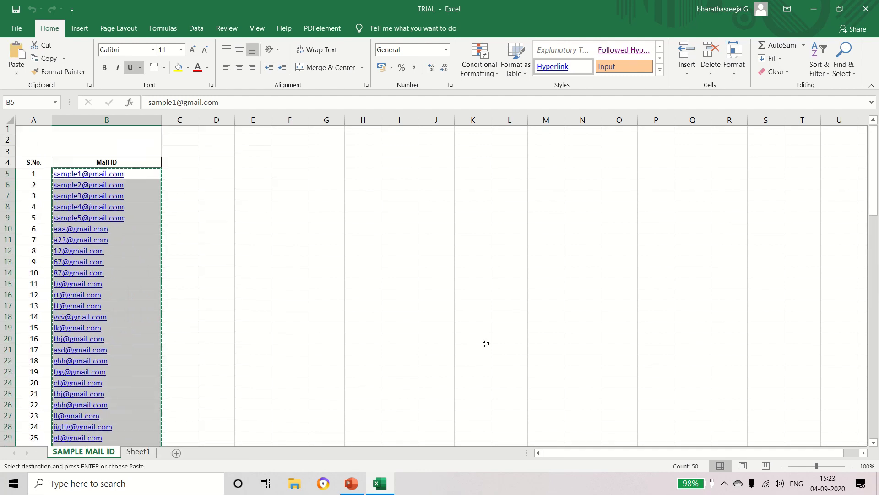
- Launch Word from taskbar search and create a blank document
click(120, 484)
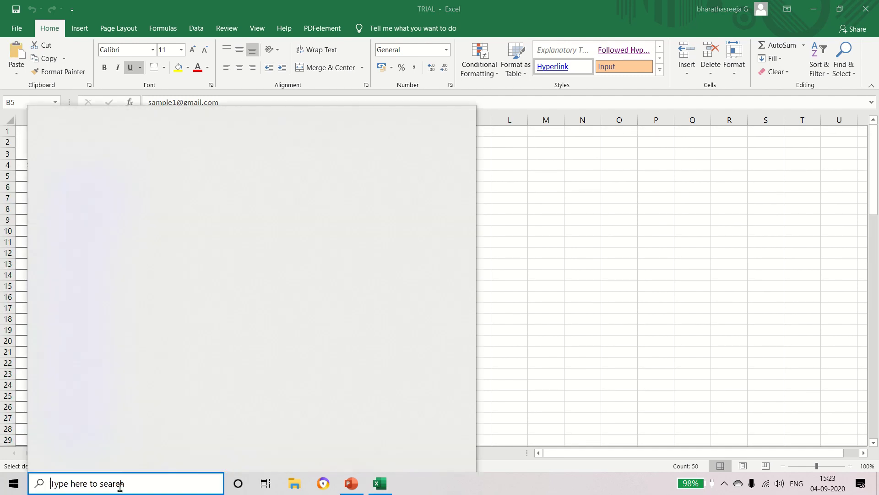
text(word)
key(Return)
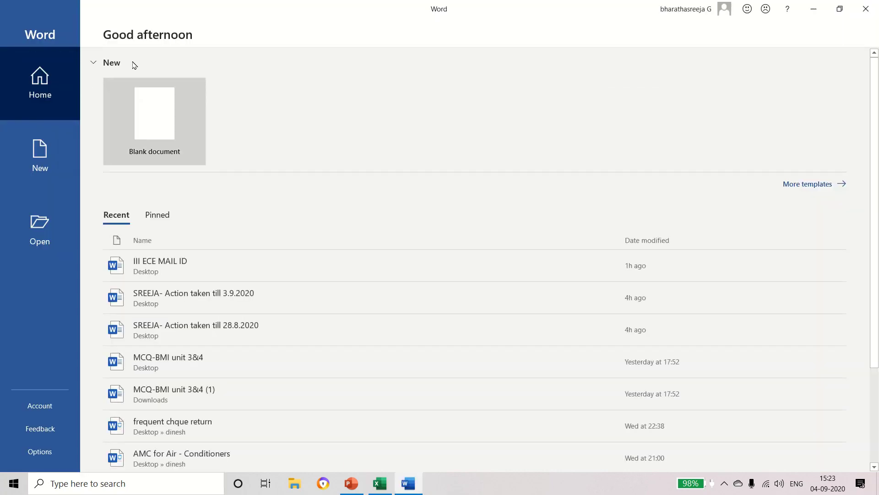
click(140, 124)
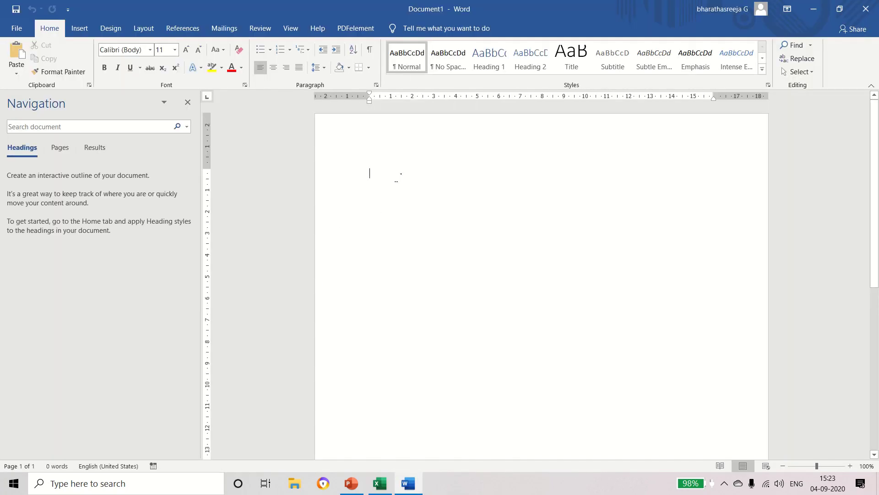
- Paste the copied addresses into Document1 with Keep Text Only, one per line
right_click(396, 182)
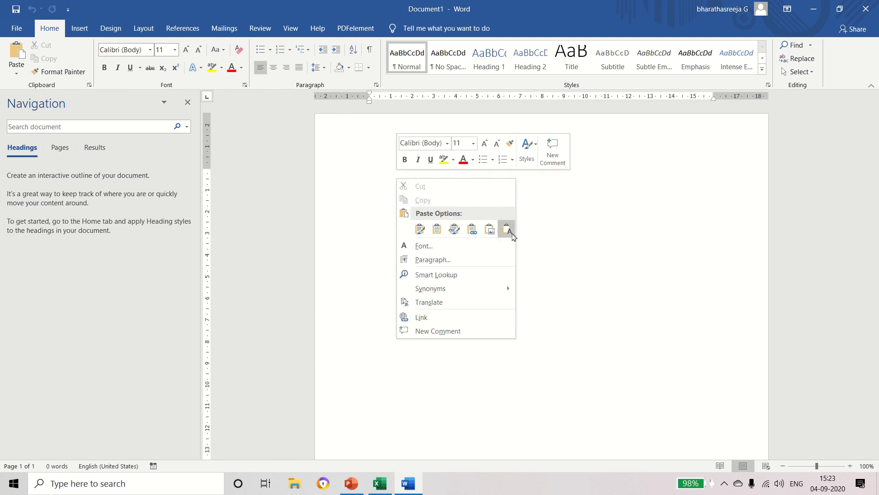
click(506, 229)
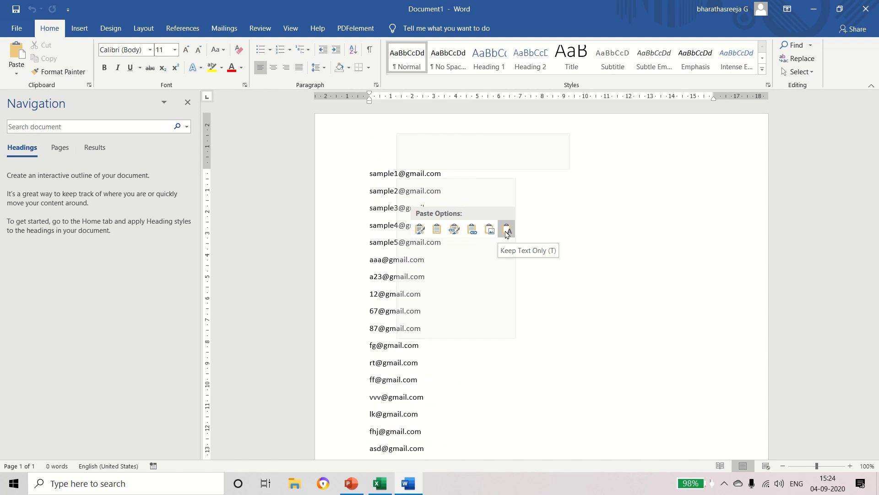
click(506, 230)
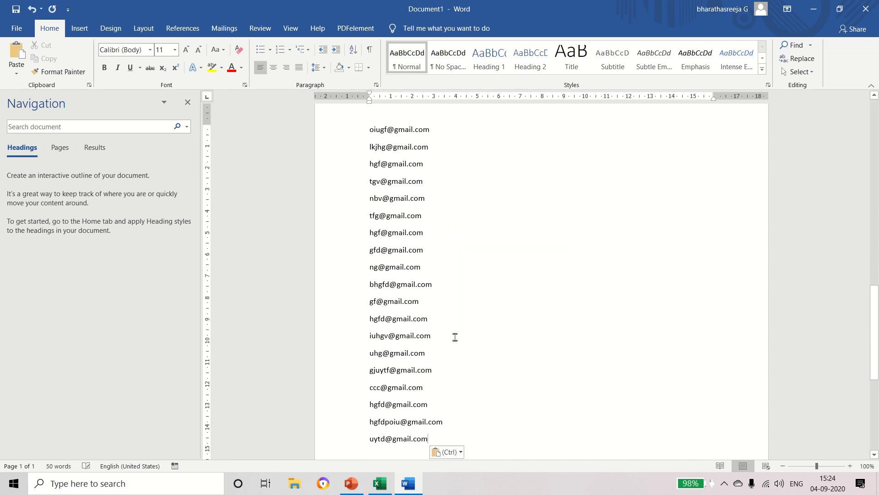
scroll(421, 229, up, 3)
scroll(422, 230, up, 10)
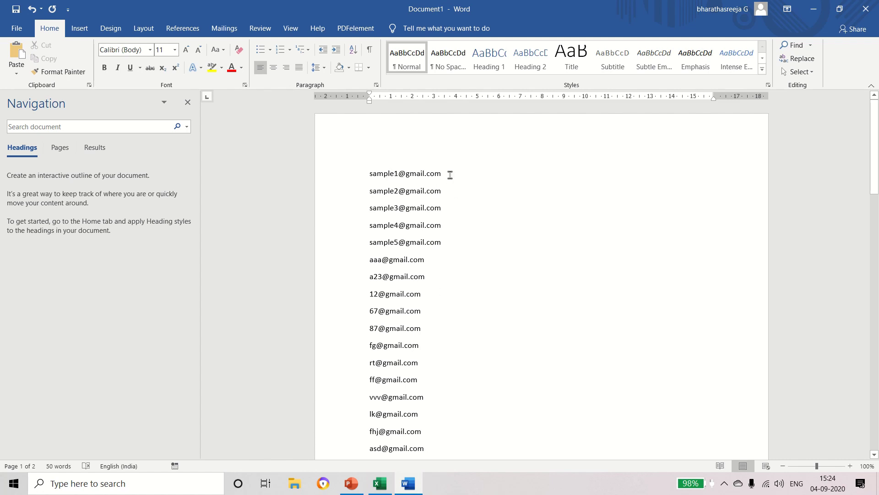
- Select all the pasted email addresses in the document
click(442, 192)
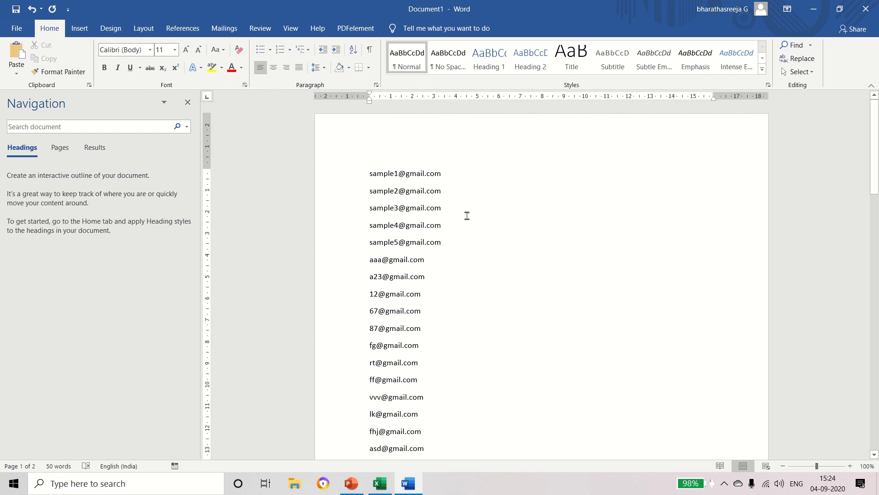
key(ctrl+a)
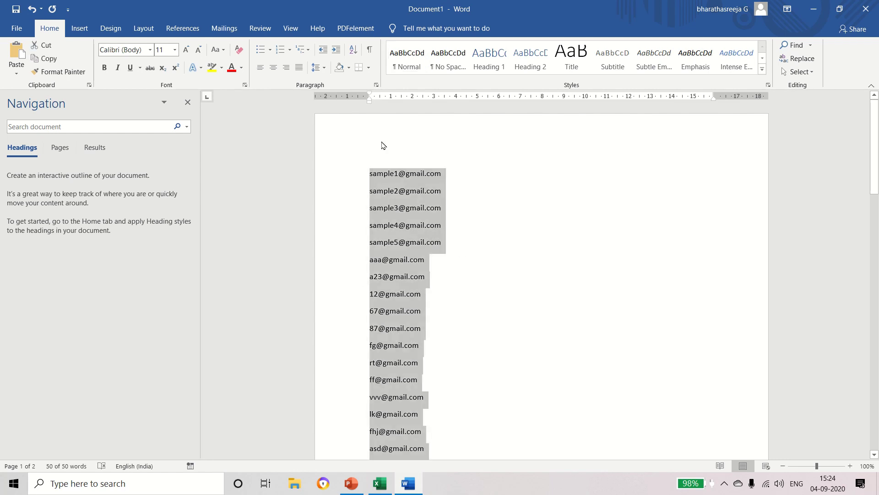
scroll(431, 345, down, 10)
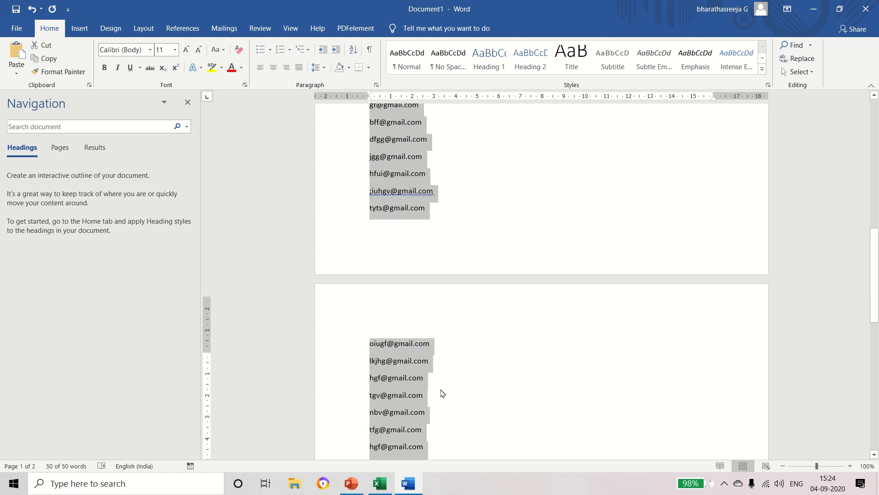
scroll(442, 381, up, 5)
scroll(441, 380, up, 5)
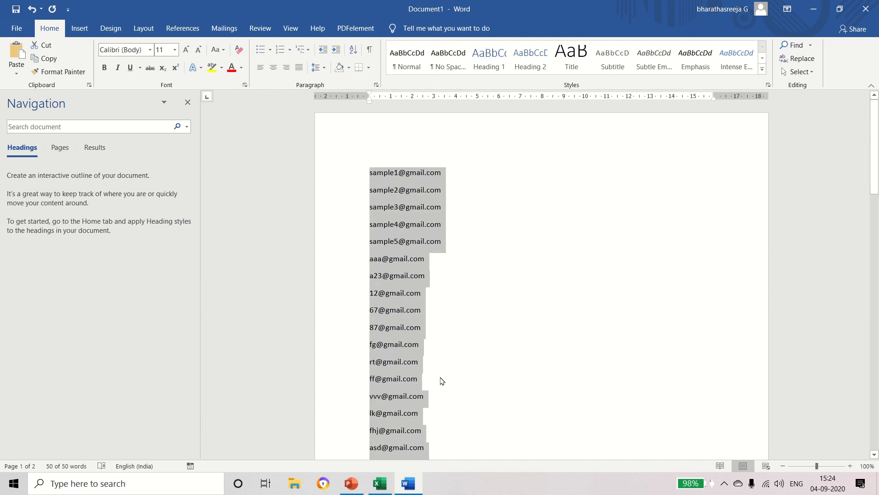
- Bring up the Find and Replace dialog from Word's search options
click(804, 48)
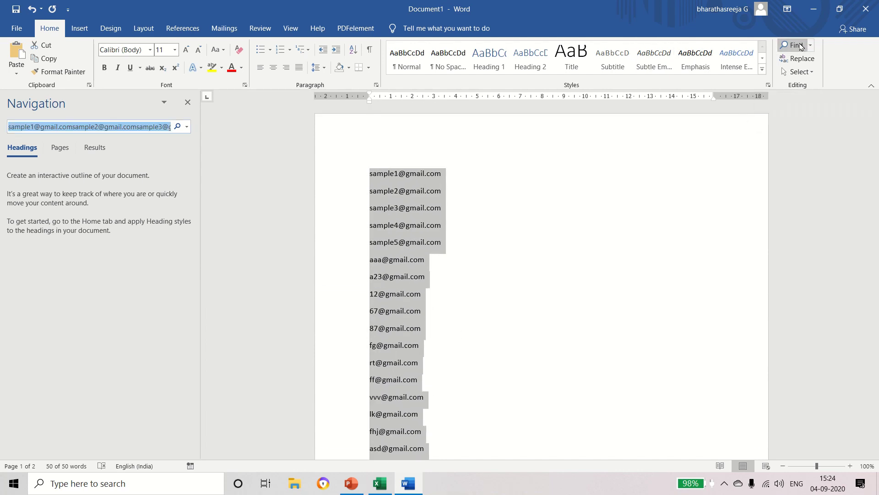
click(810, 45)
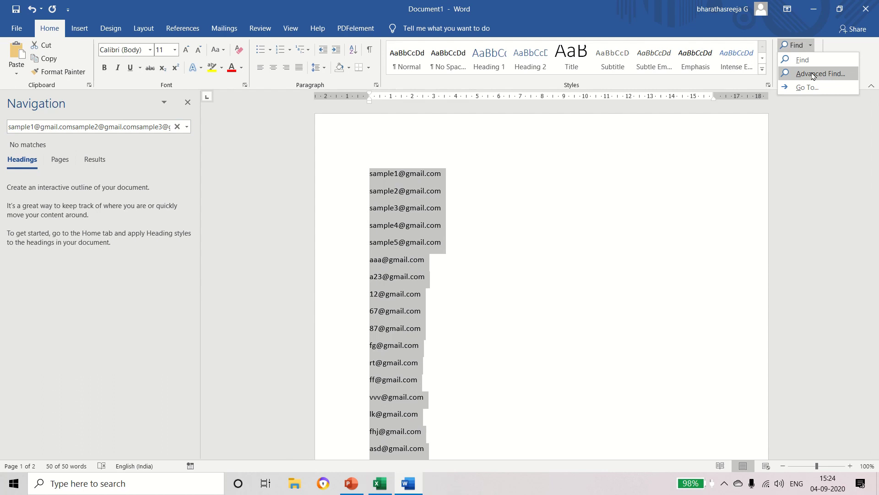
click(810, 60)
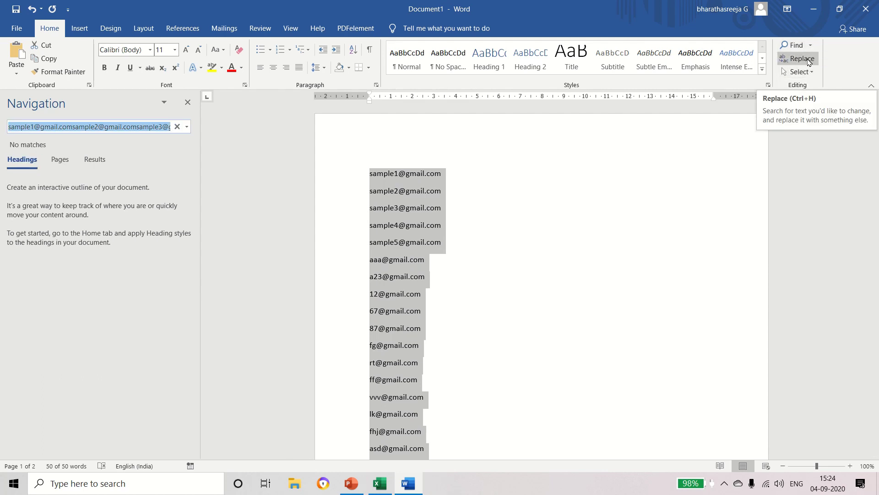
click(808, 60)
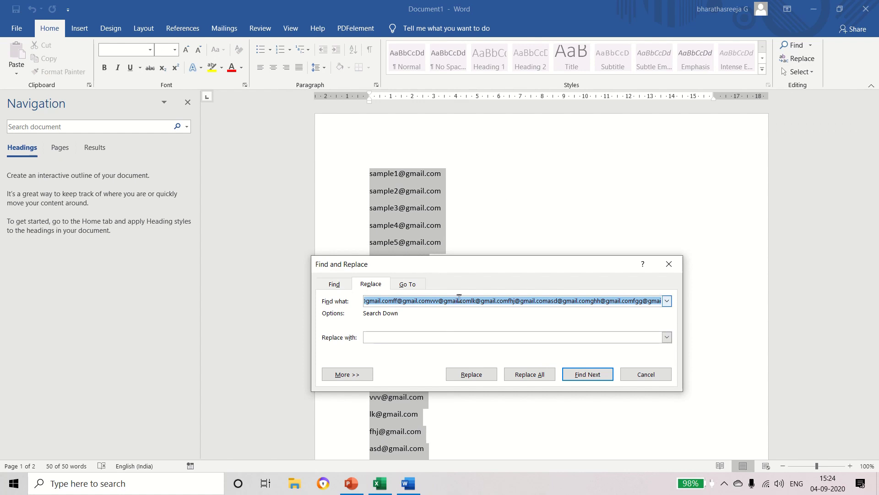
- Set Find what to ^p and Replace with to a comma
key(BackSpace)
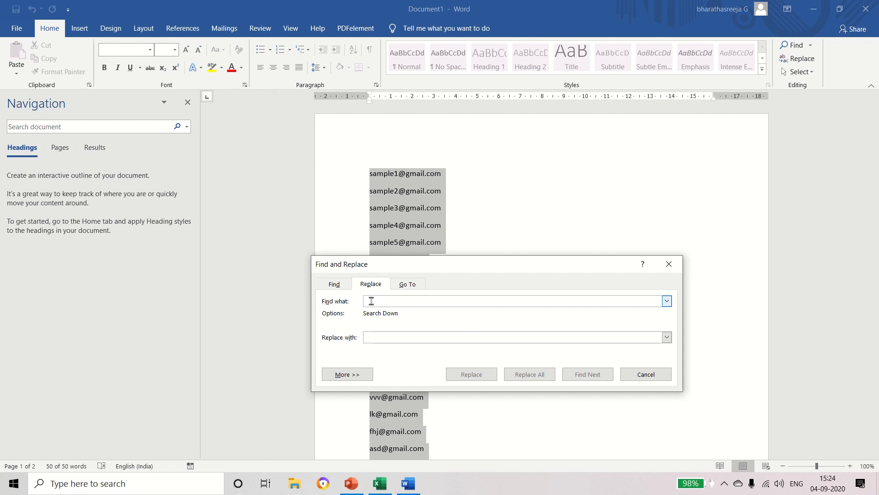
text(^)
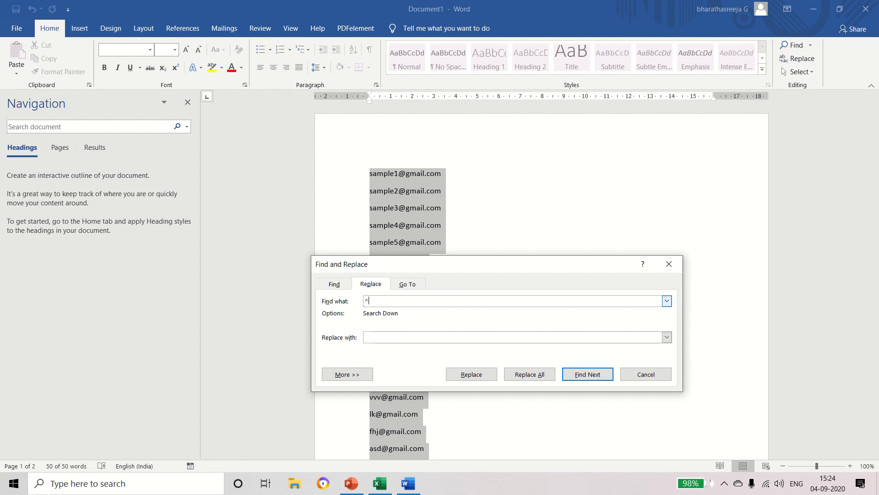
text(p)
click(373, 336)
text(,)
text(#)
key(BackSpace)
- Replace all 50 paragraph breaks with commas, then close the dialog
click(529, 374)
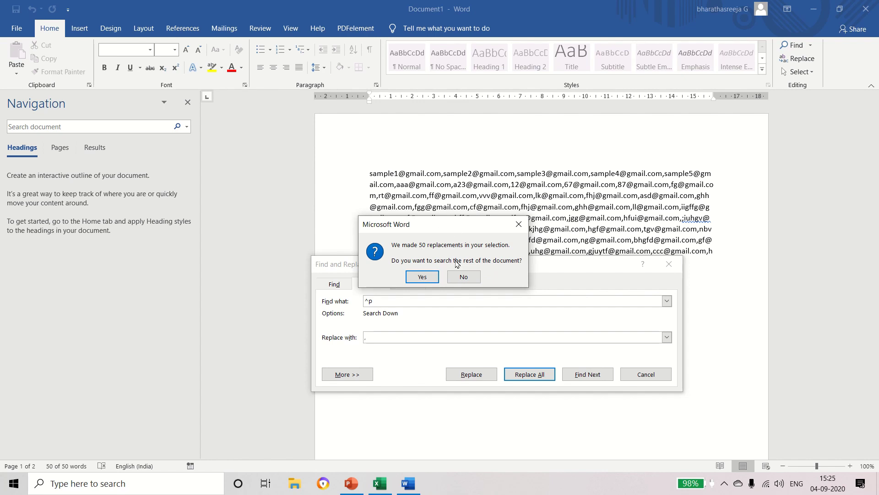
click(422, 277)
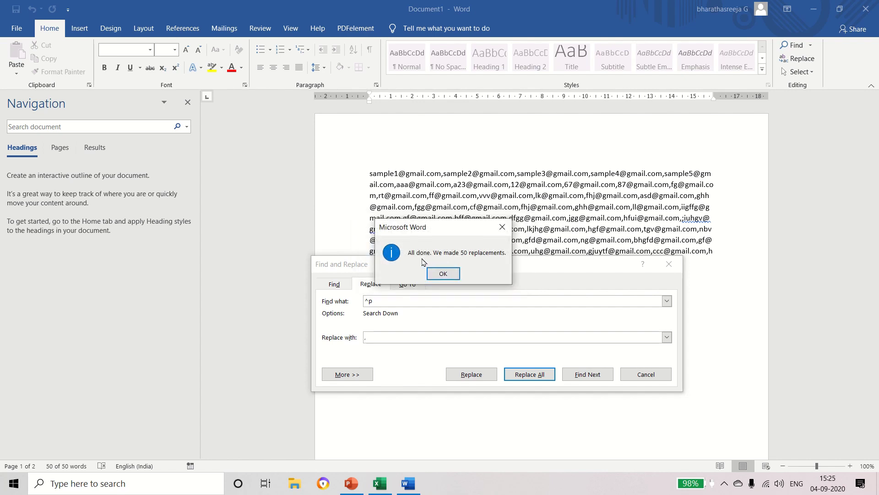
click(443, 273)
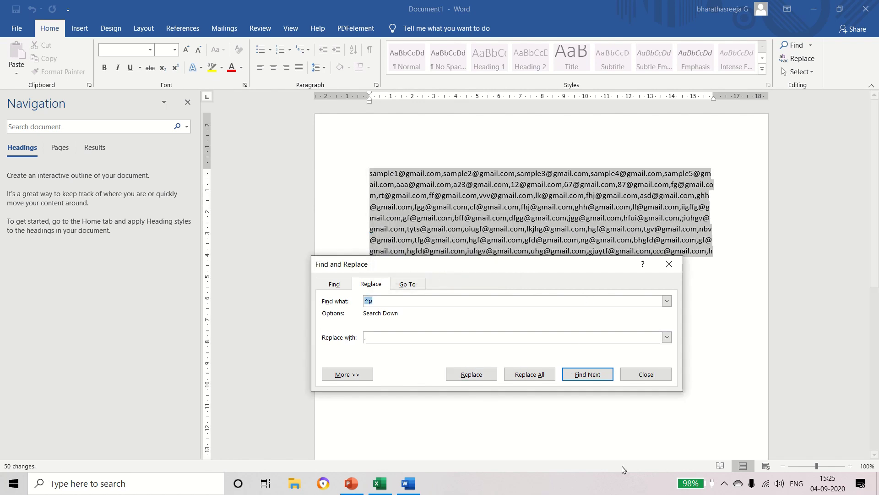
click(669, 264)
click(621, 314)
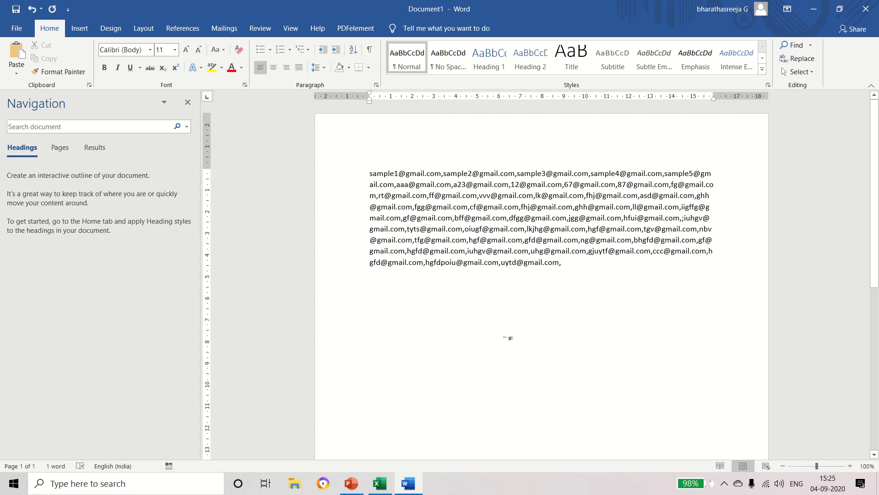
click(380, 483)
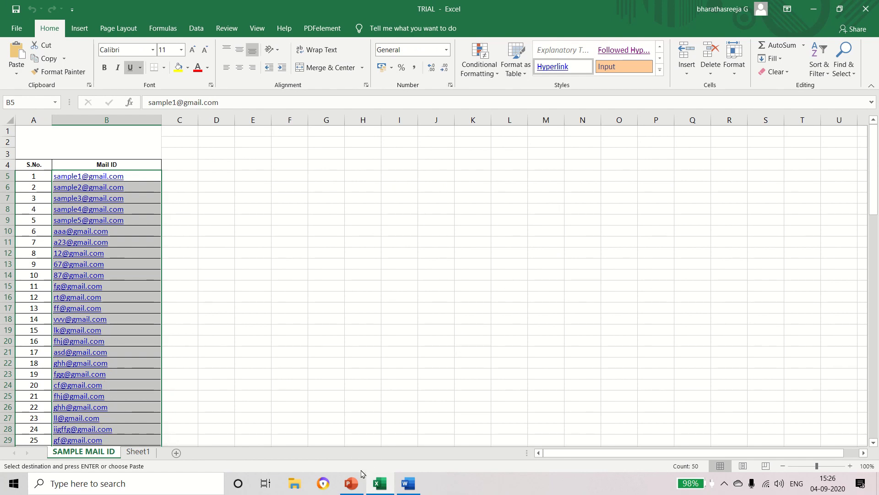
click(352, 483)
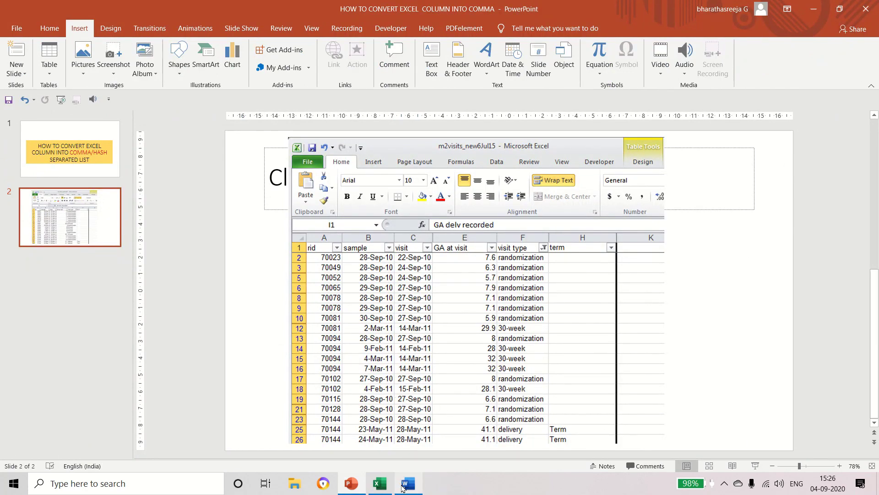
mouse_move(405, 486)
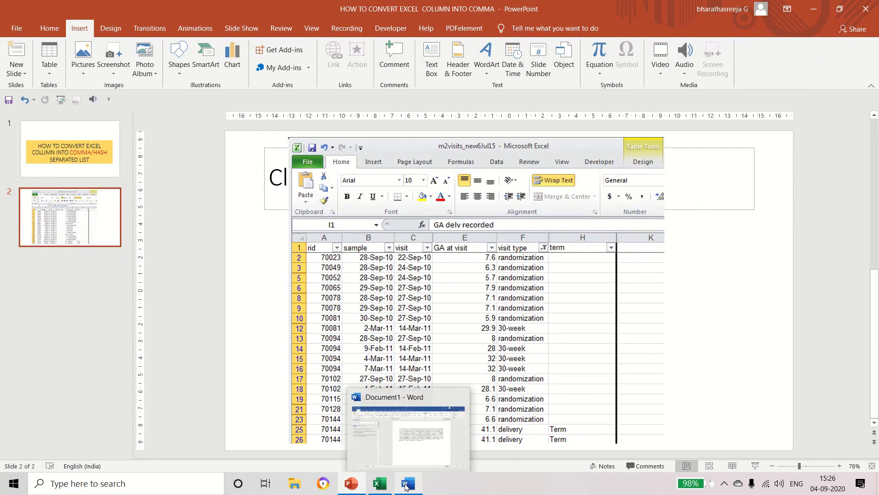
click(414, 446)
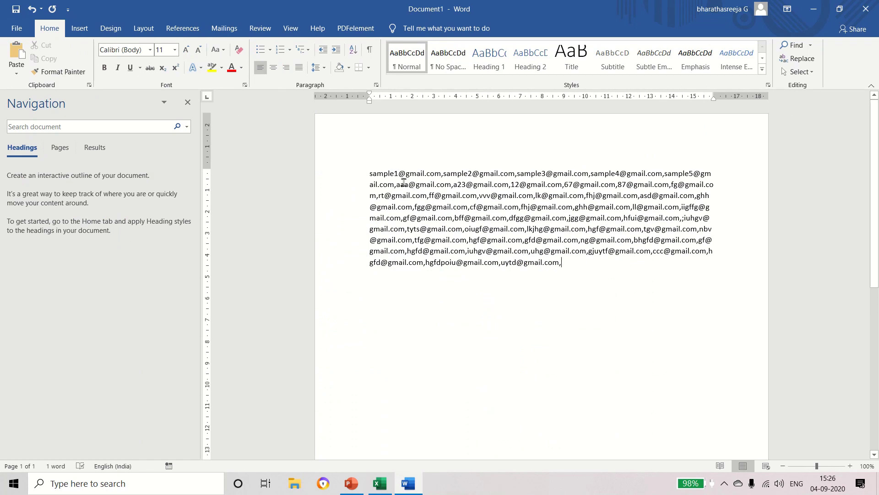
- Select the whole comma-separated paragraph of 50 mail IDs
drag(369, 173, 589, 268)
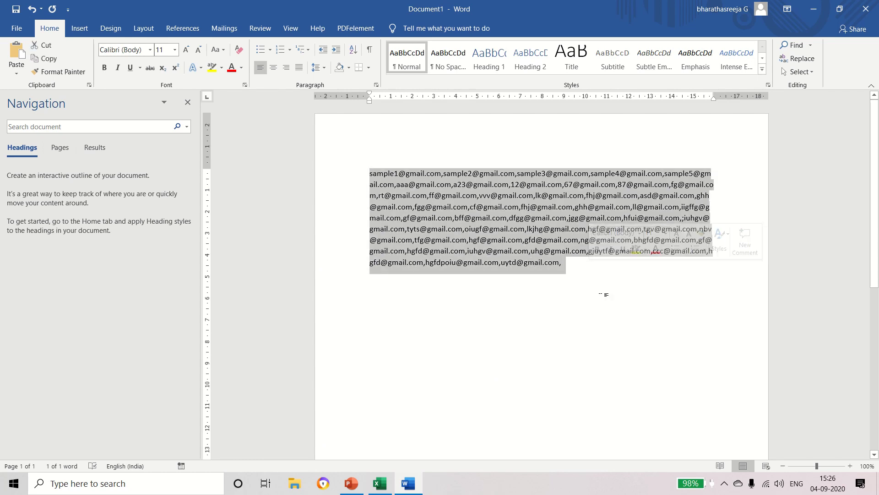